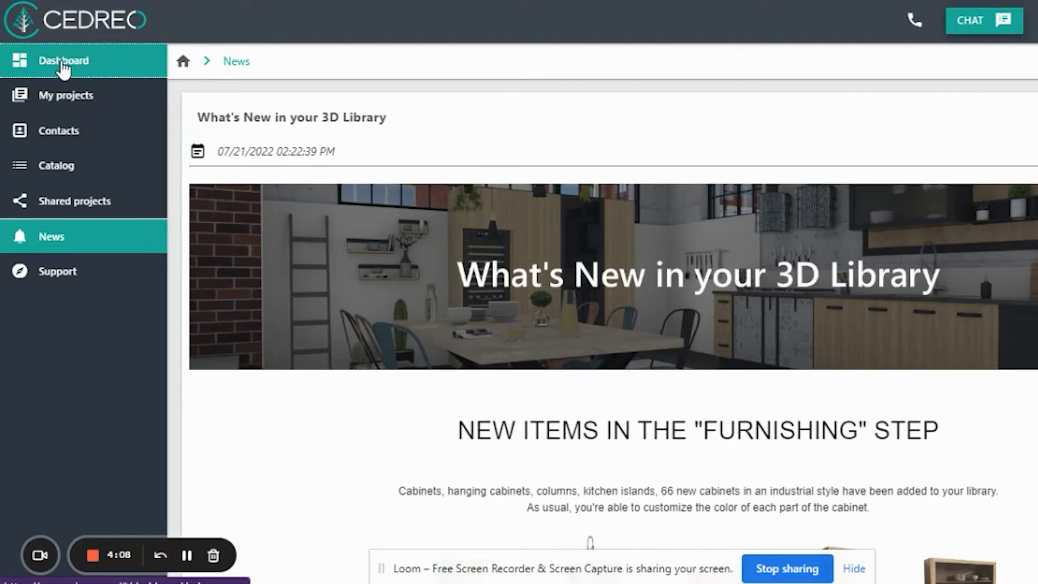
Return to the Dashboard and show the full My projects list
{"action": "left_click", "coordinate": [63, 63]}
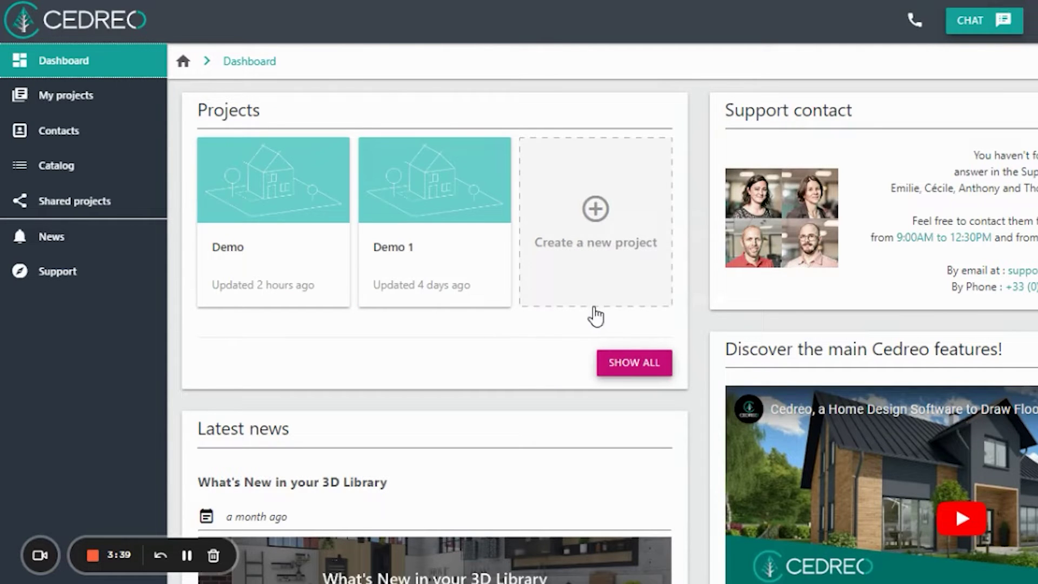
{"action": "left_click", "coordinate": [112, 116]}
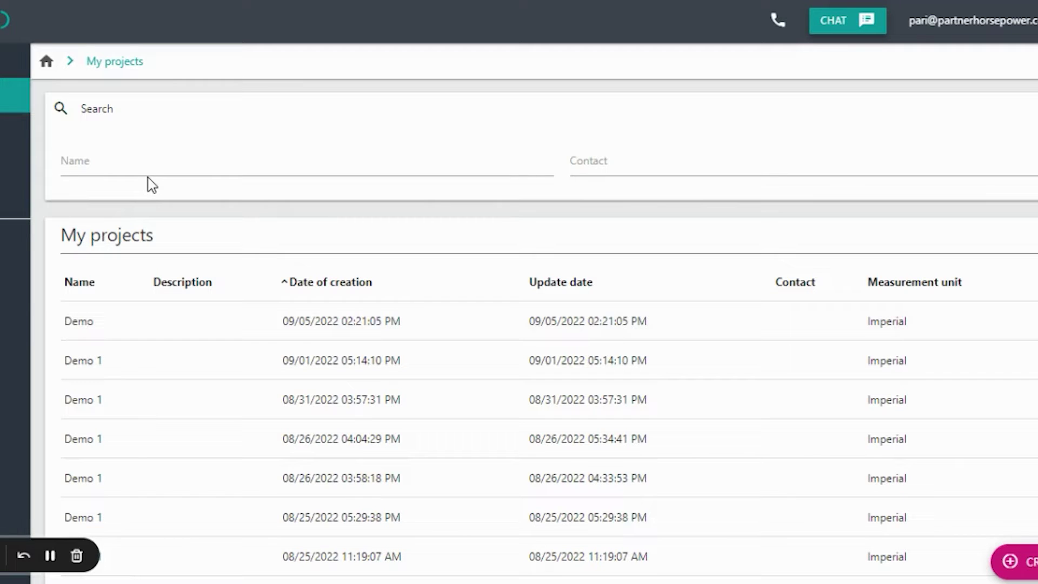
Filter My projects by the name 'Demo' and start a contact filter
{"action": "left_click", "coordinate": [156, 166]}
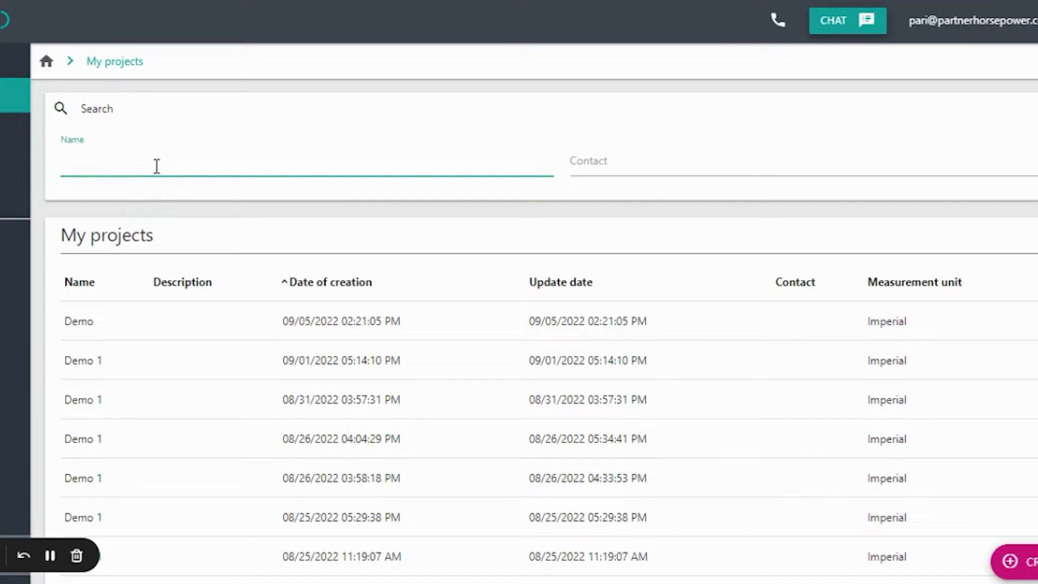
{"action": "type", "text": "D"}
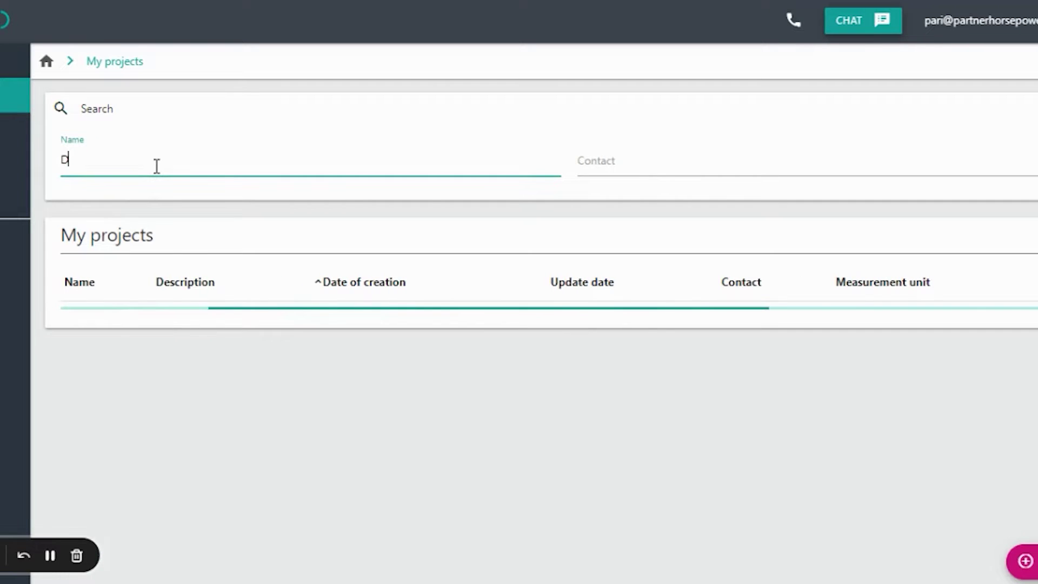
{"action": "type", "text": "em"}
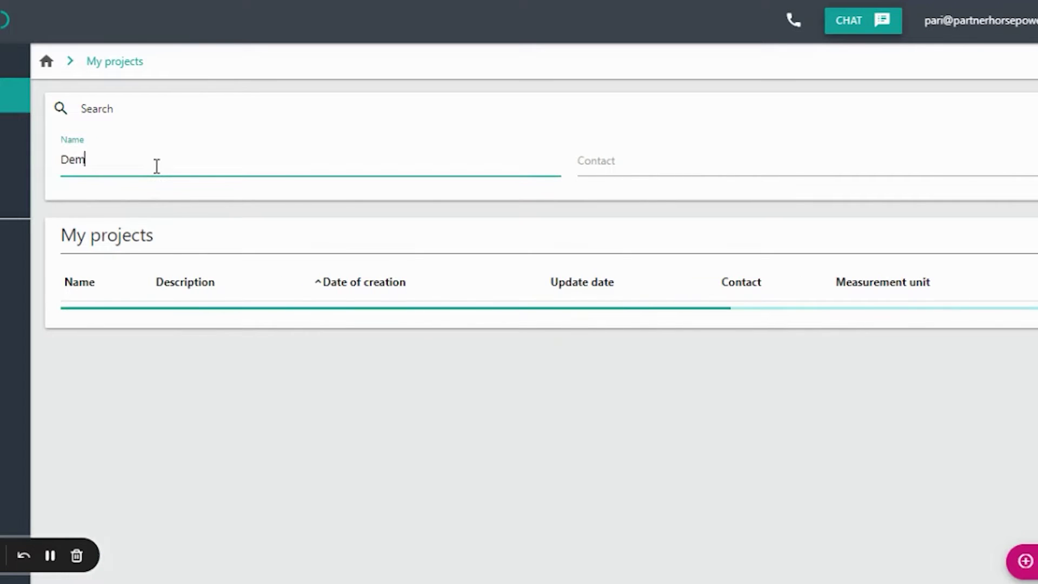
{"action": "type", "text": "o"}
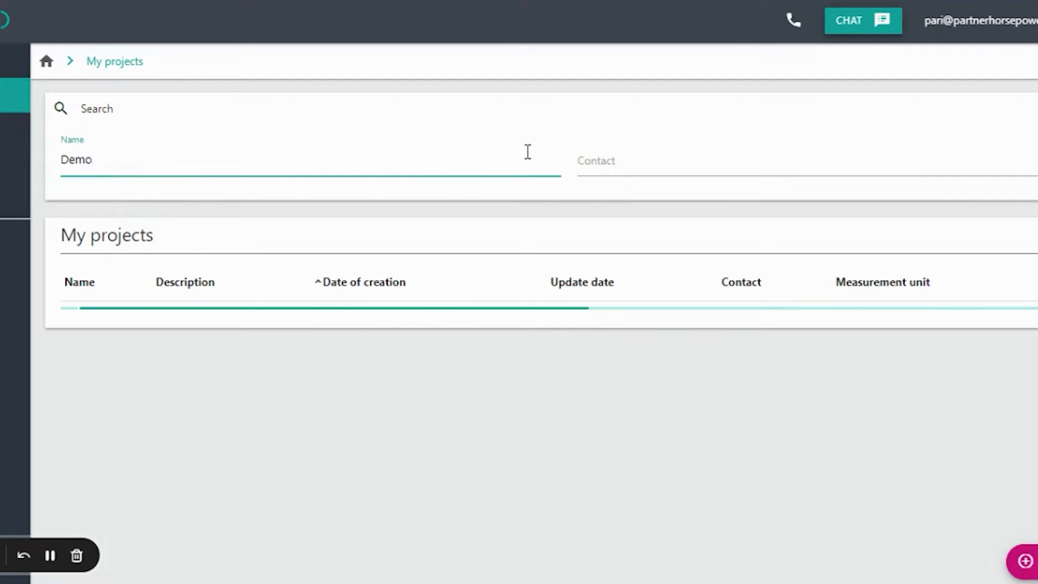
{"action": "left_click", "coordinate": [622, 167]}
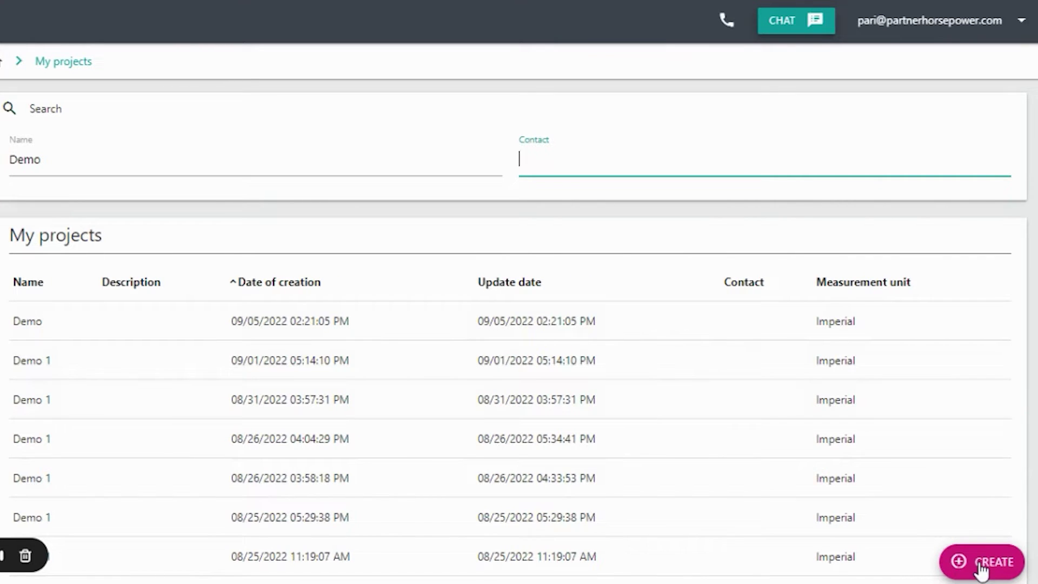
Create the 'Demo 1' project from the name suggestions and save it
{"action": "left_click", "coordinate": [983, 563]}
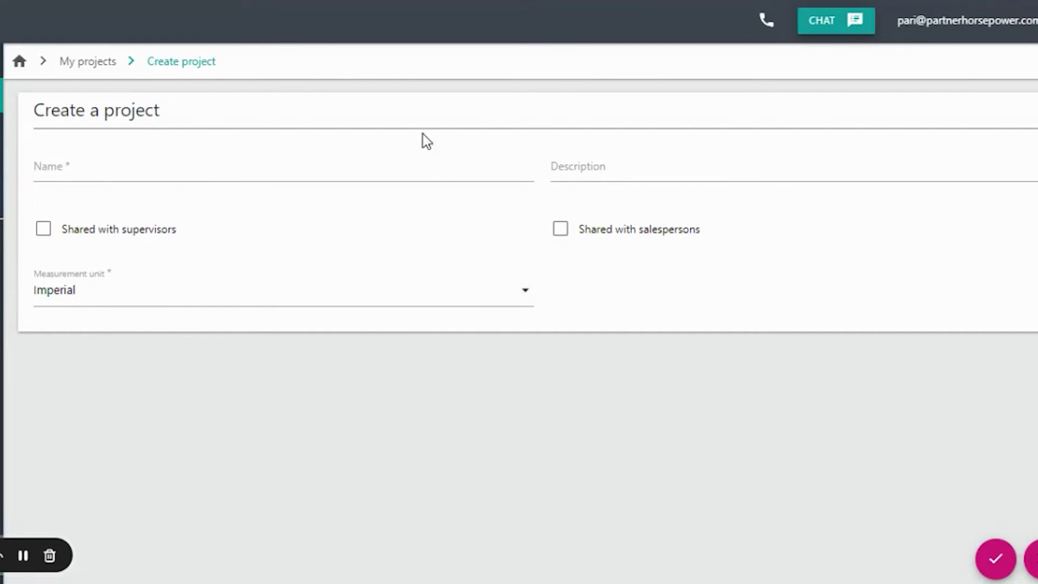
{"action": "left_click", "coordinate": [436, 163]}
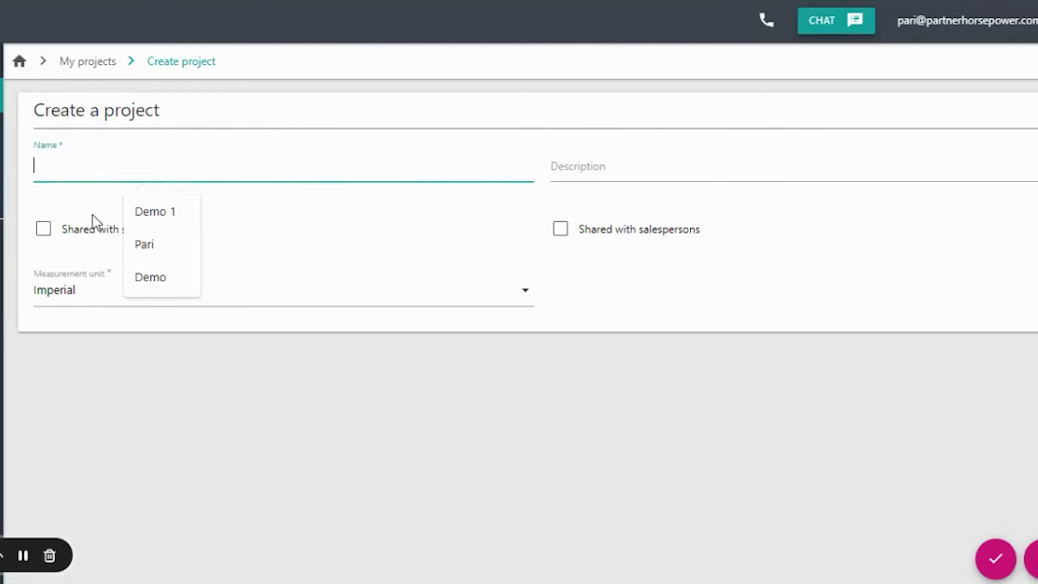
{"action": "left_click", "coordinate": [142, 221]}
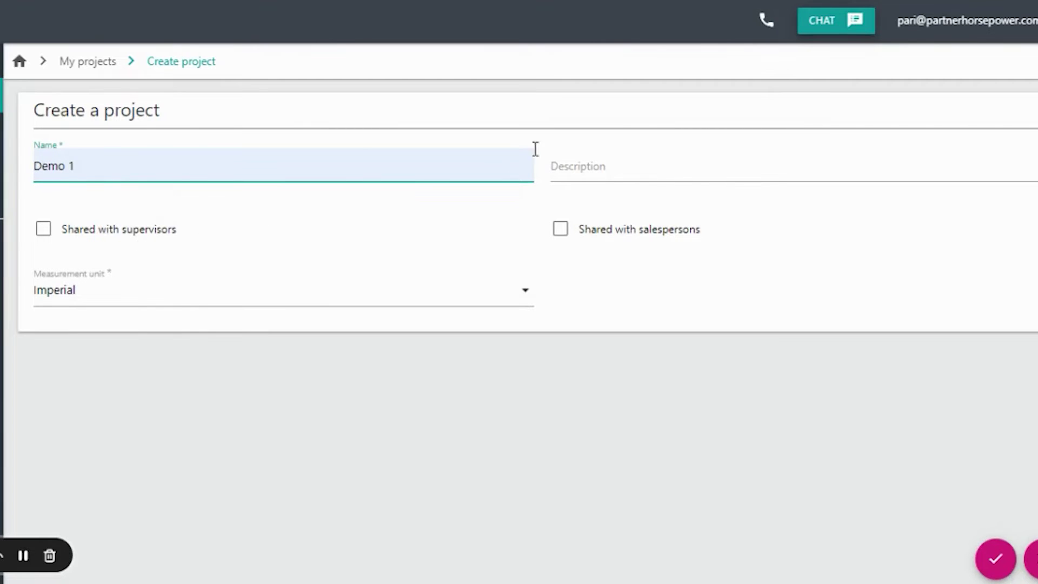
{"action": "left_click", "coordinate": [996, 567]}
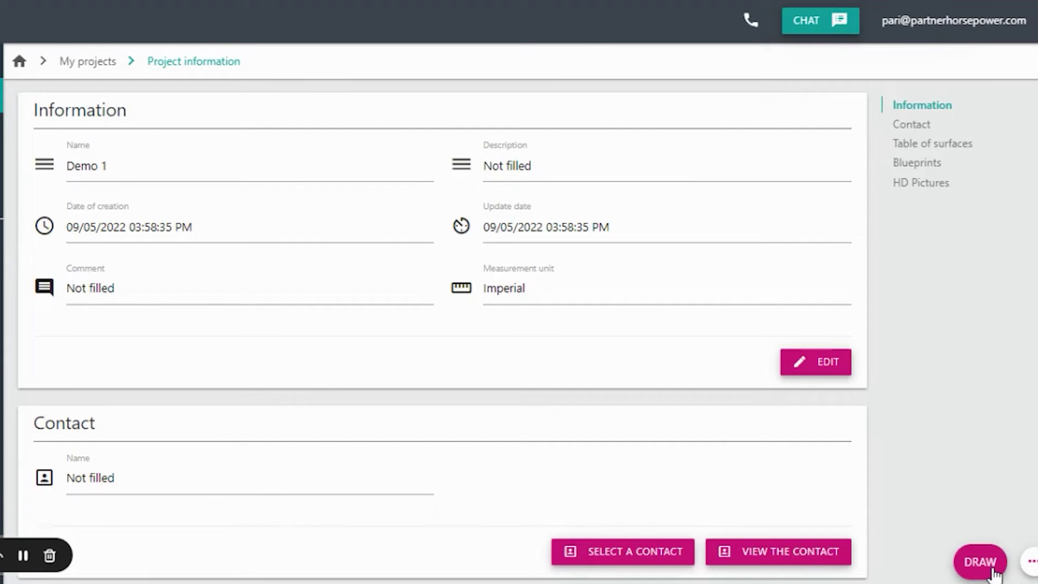
Open Demo 1 in the drawing editor, then go to the Catalog page
{"action": "left_click", "coordinate": [992, 567]}
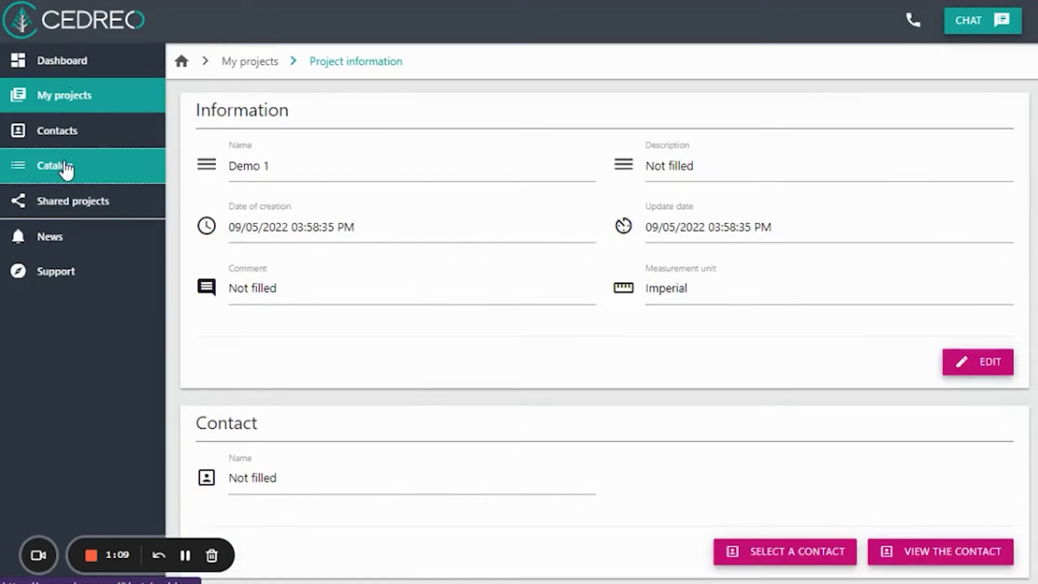
{"action": "left_click", "coordinate": [65, 170]}
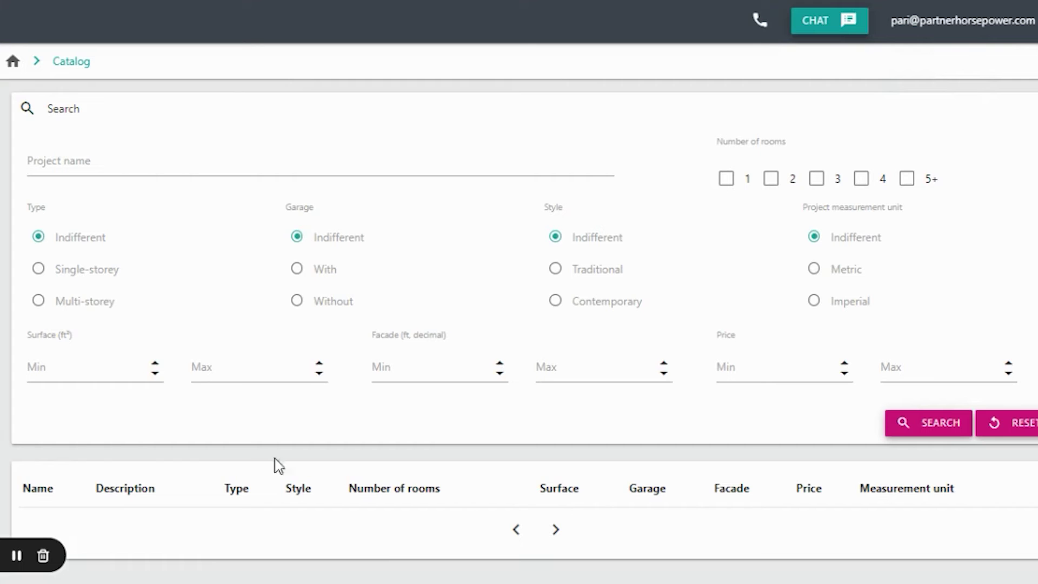
Select the Catalog's Project name filter, then show the Shared projects list
{"action": "left_click", "coordinate": [182, 174]}
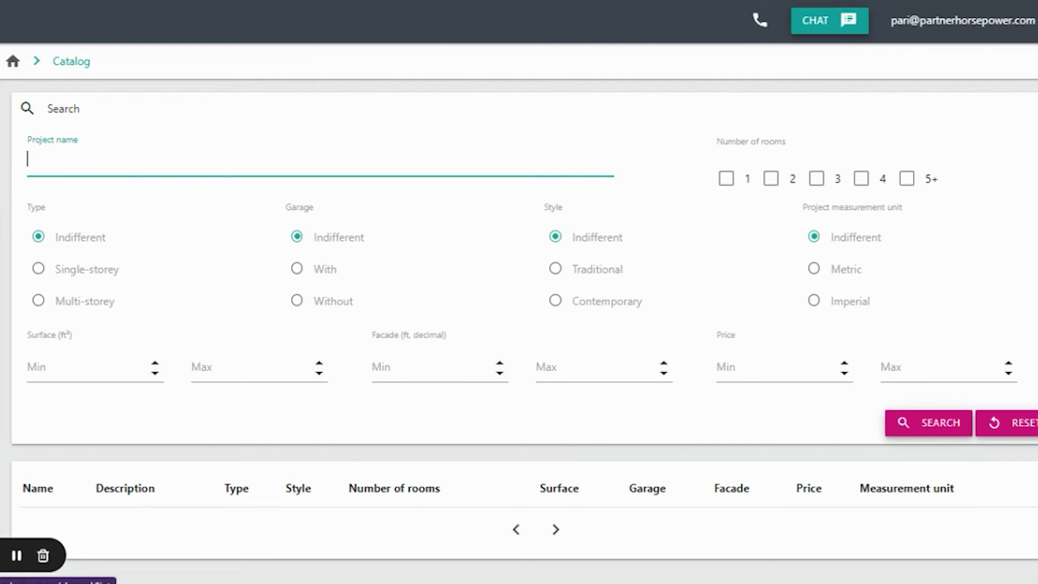
{"action": "left_click", "coordinate": [68, 209]}
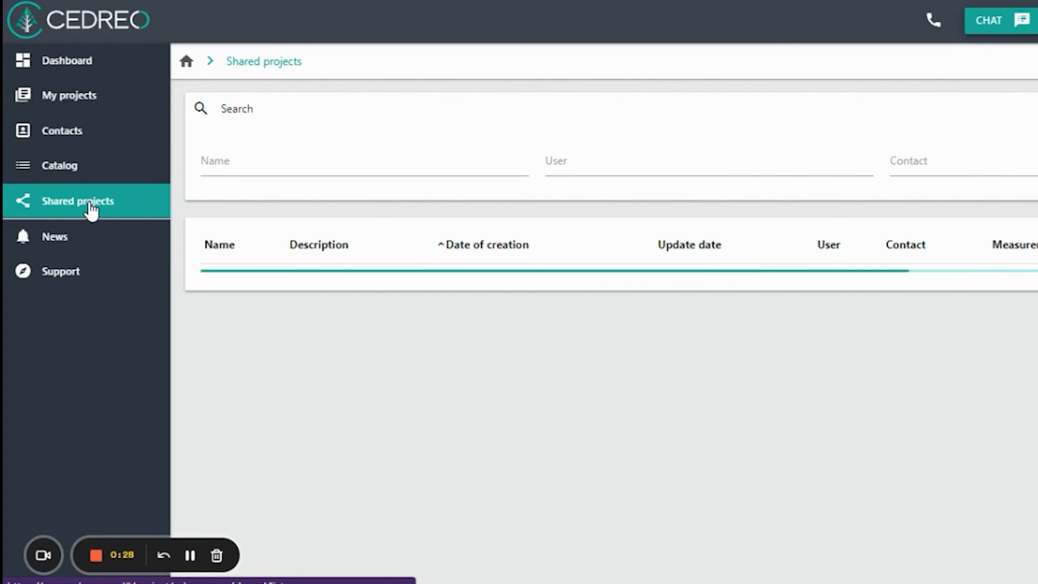
Open the News page with the 'What's New in your 3D Library' article
{"action": "left_click", "coordinate": [62, 244]}
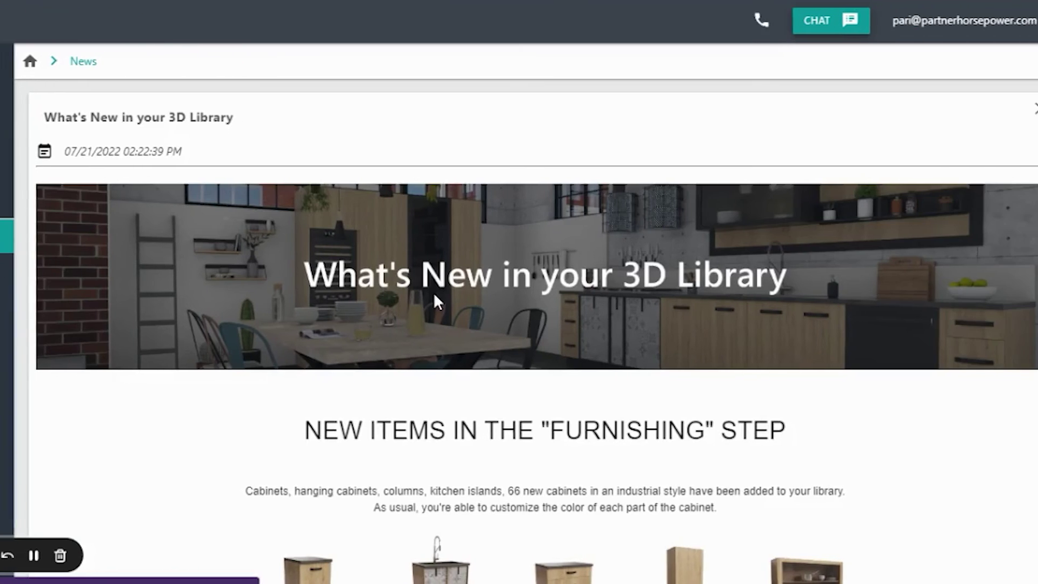
{"action": "scroll", "coordinate": [434, 302], "scroll_direction": "down", "scroll_amount": 1}
{"action": "scroll", "coordinate": [410, 302], "scroll_direction": "down", "scroll_amount": 1}
{"action": "scroll", "coordinate": [410, 301], "scroll_direction": "down", "scroll_amount": 2}
{"action": "scroll", "coordinate": [410, 302], "scroll_direction": "down", "scroll_amount": 2}
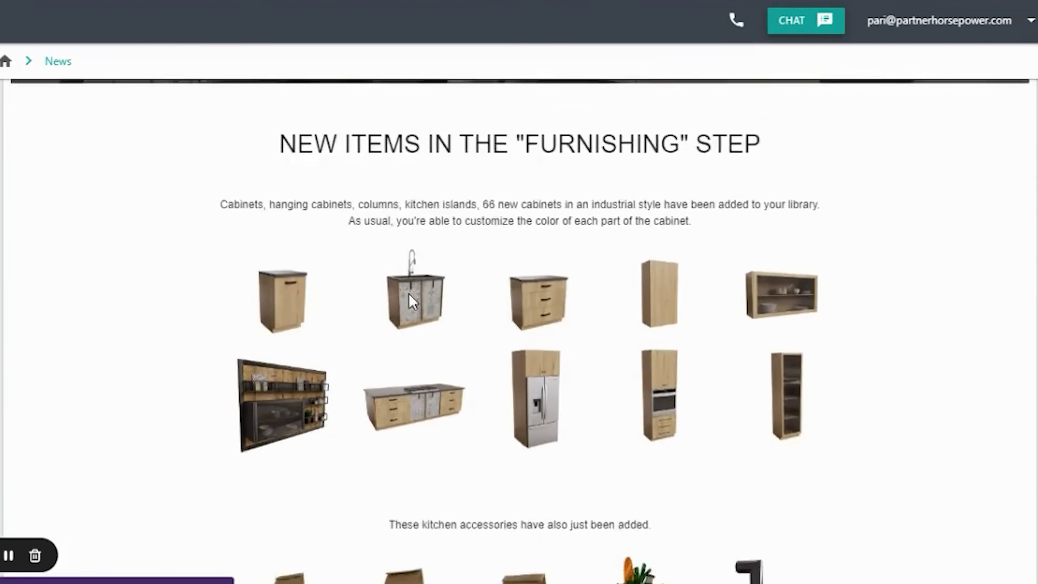
{"action": "scroll", "coordinate": [410, 302], "scroll_direction": "down", "scroll_amount": 2}
{"action": "scroll", "coordinate": [410, 302], "scroll_direction": "down", "scroll_amount": 2}
{"action": "scroll", "coordinate": [410, 301], "scroll_direction": "down", "scroll_amount": 1}
{"action": "scroll", "coordinate": [410, 301], "scroll_direction": "down", "scroll_amount": 1}
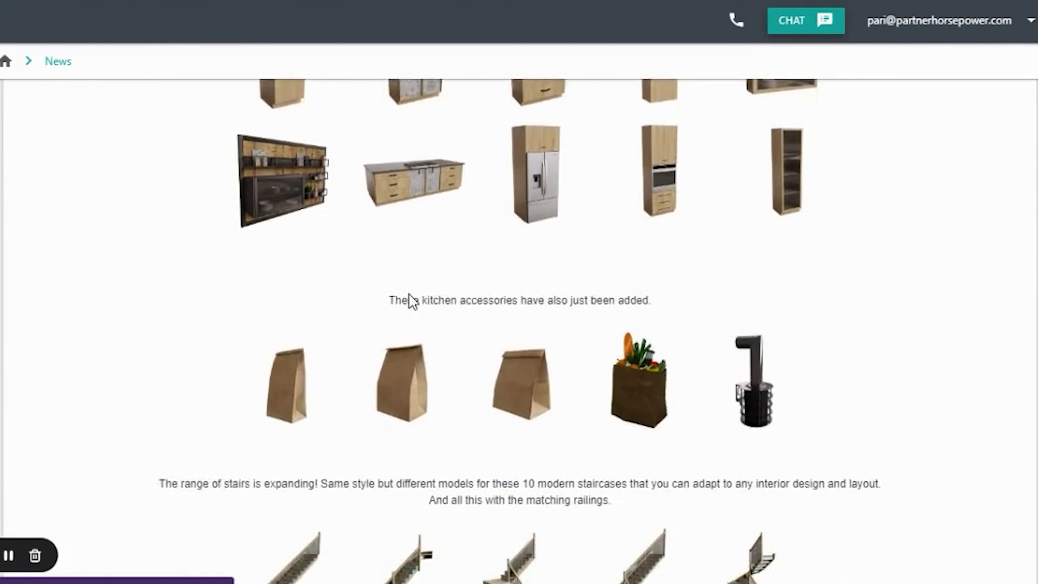
{"action": "scroll", "coordinate": [409, 300], "scroll_direction": "down", "scroll_amount": 1}
{"action": "scroll", "coordinate": [410, 300], "scroll_direction": "down", "scroll_amount": 1}
{"action": "scroll", "coordinate": [410, 301], "scroll_direction": "down", "scroll_amount": 4}
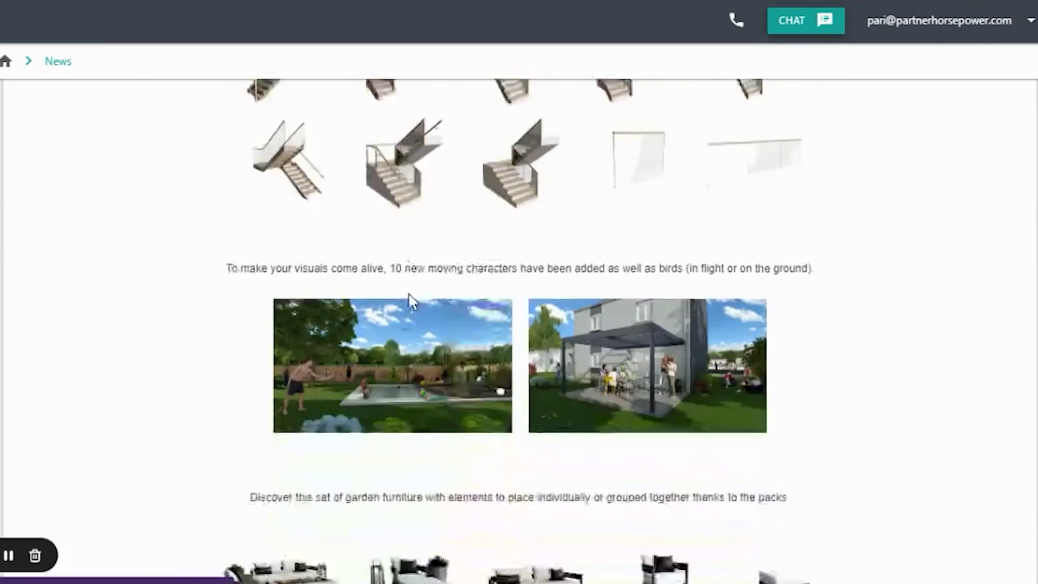
{"action": "scroll", "coordinate": [410, 300], "scroll_direction": "down", "scroll_amount": 5}
{"action": "scroll", "coordinate": [410, 299], "scroll_direction": "down", "scroll_amount": 5}
{"action": "scroll", "coordinate": [410, 299], "scroll_direction": "down", "scroll_amount": 1}
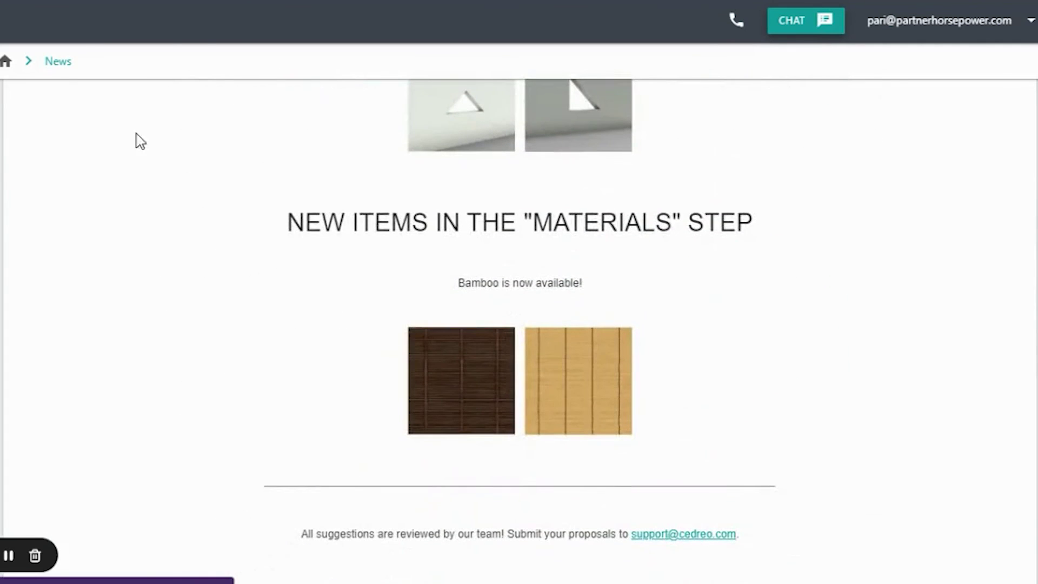
Open the Support page and its Help Center
{"action": "left_click", "coordinate": [114, 276]}
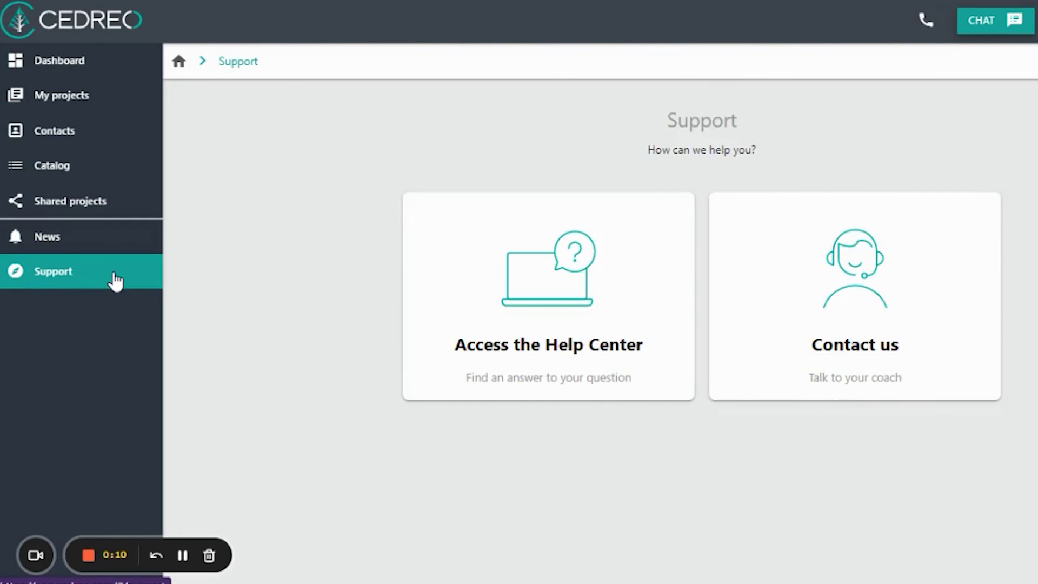
{"action": "left_click", "coordinate": [567, 371]}
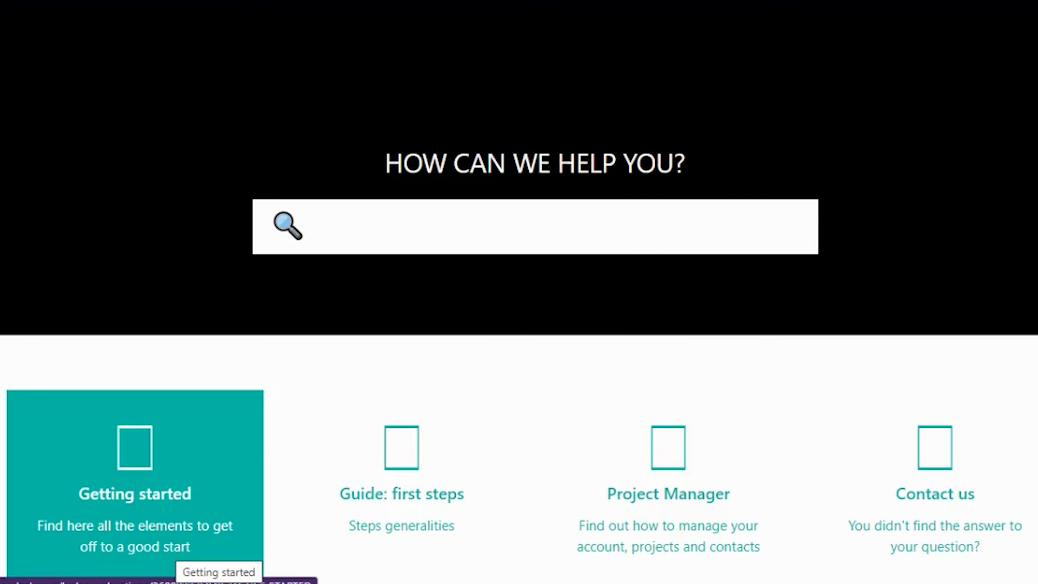